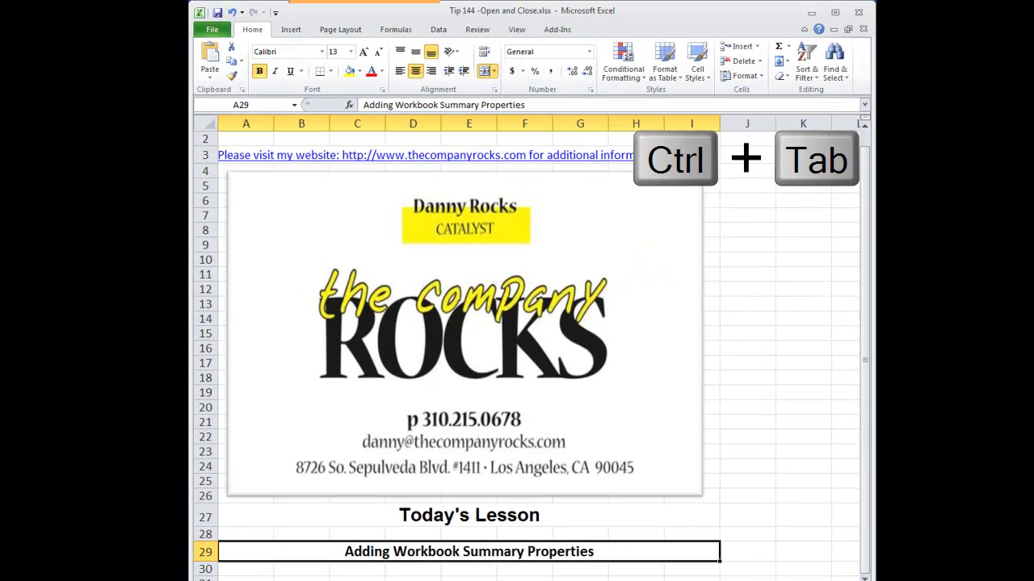
Step: Switch from the Tip 144 workbook to 'Tip 143 - Creating Hyperlinks in Excel' with Ctrl+Tab
key("ctrl+Tab")
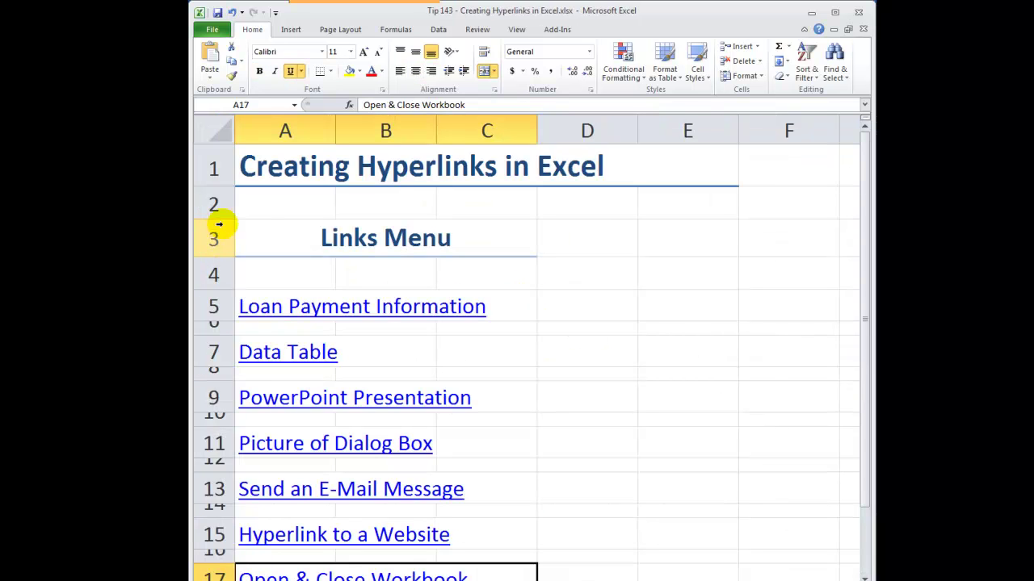
left_click(257, 214)
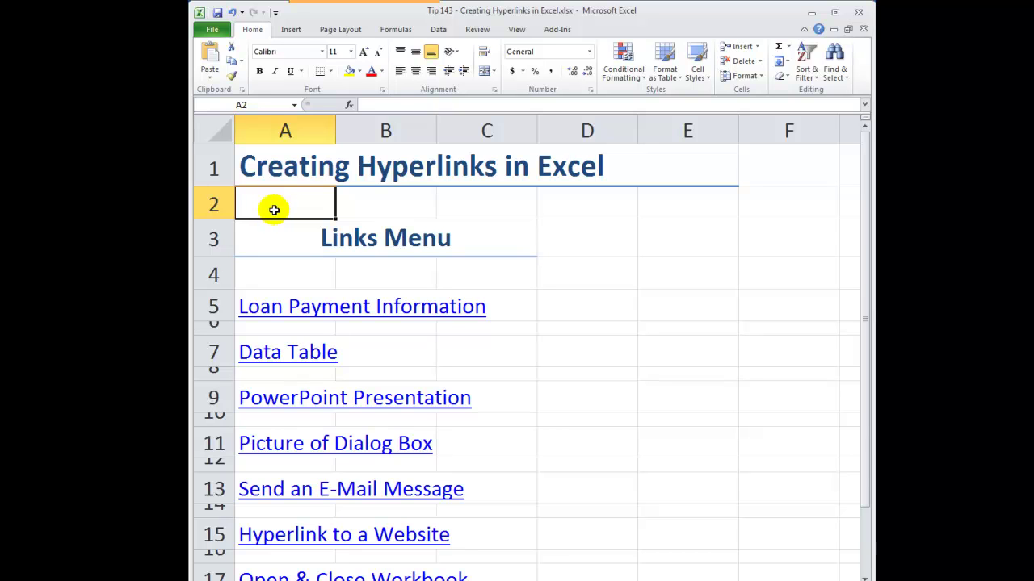
Step: On the File Info page, inspect the Categories, Comments and Tags property values
left_click(212, 33)
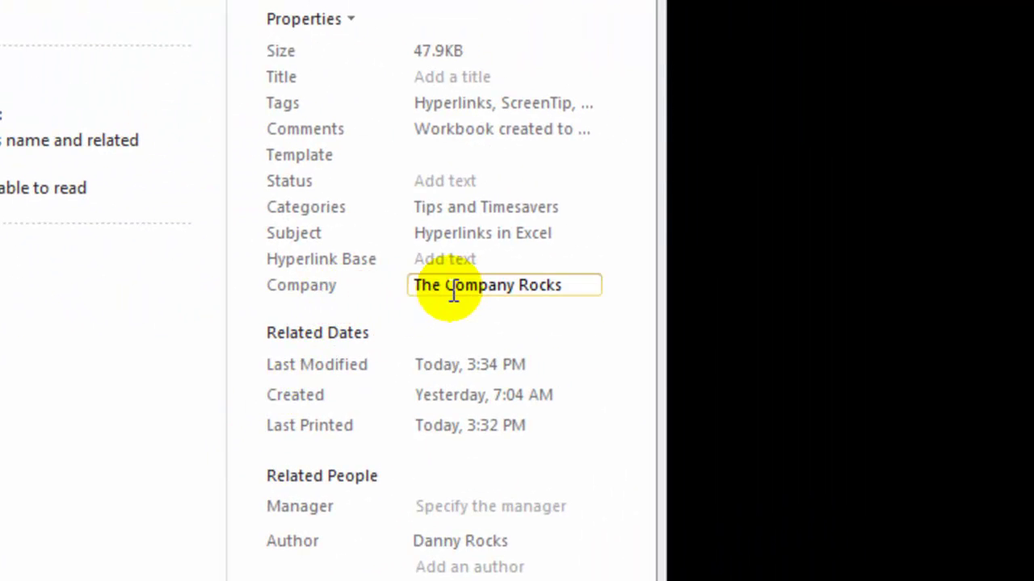
left_click(565, 211)
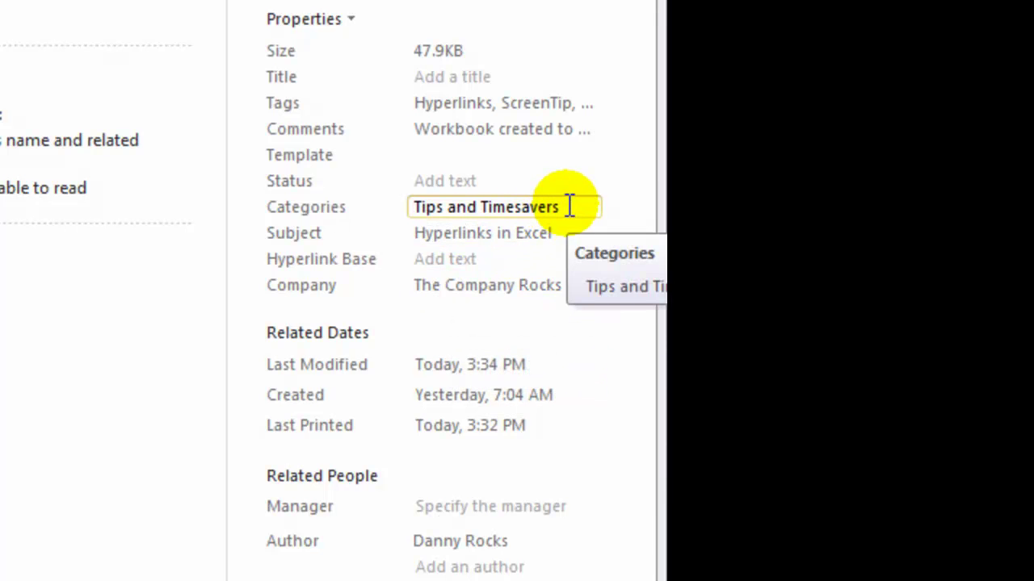
left_click(527, 130)
left_click(500, 98)
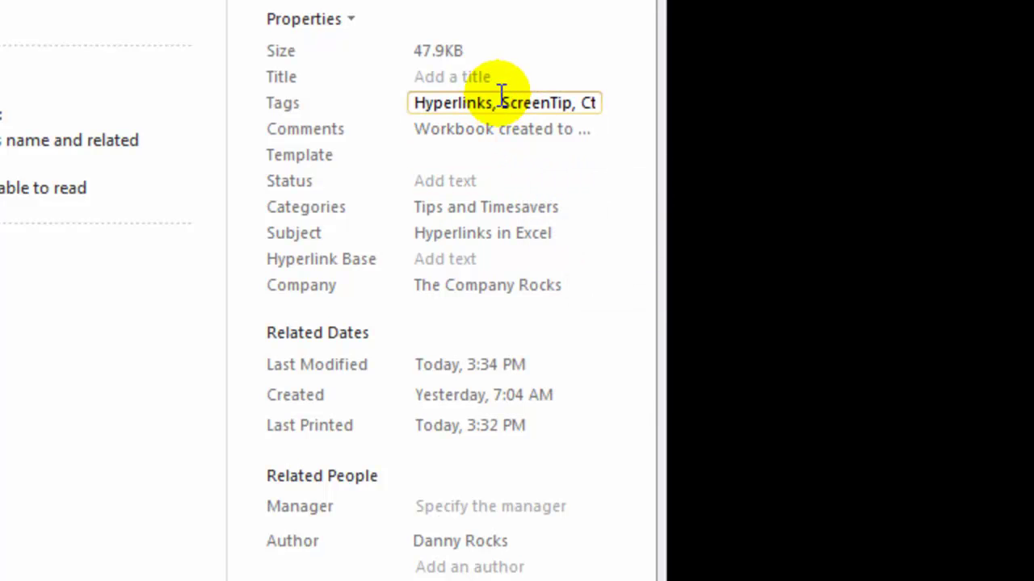
key("ctrl+a")
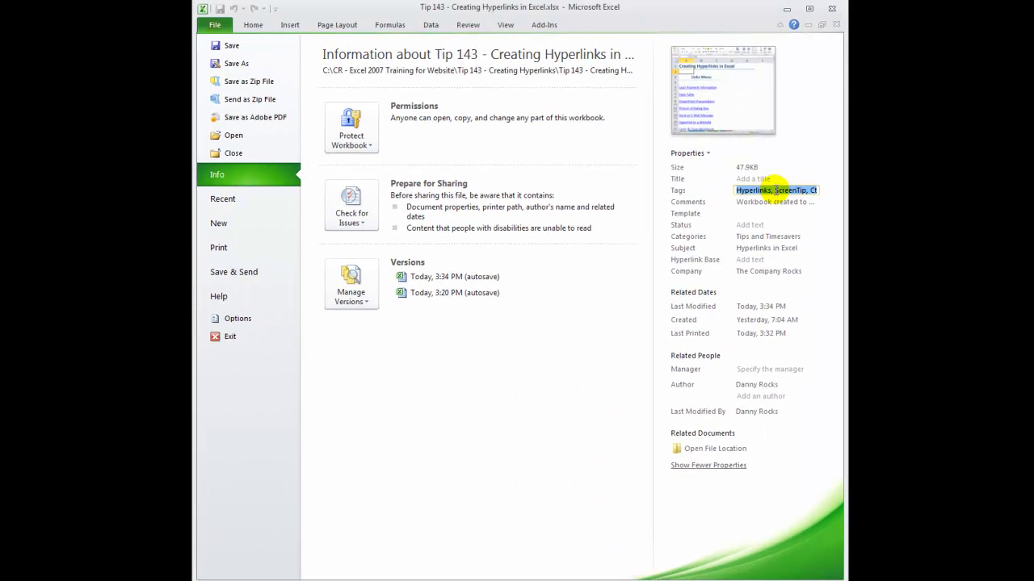
left_click(775, 190)
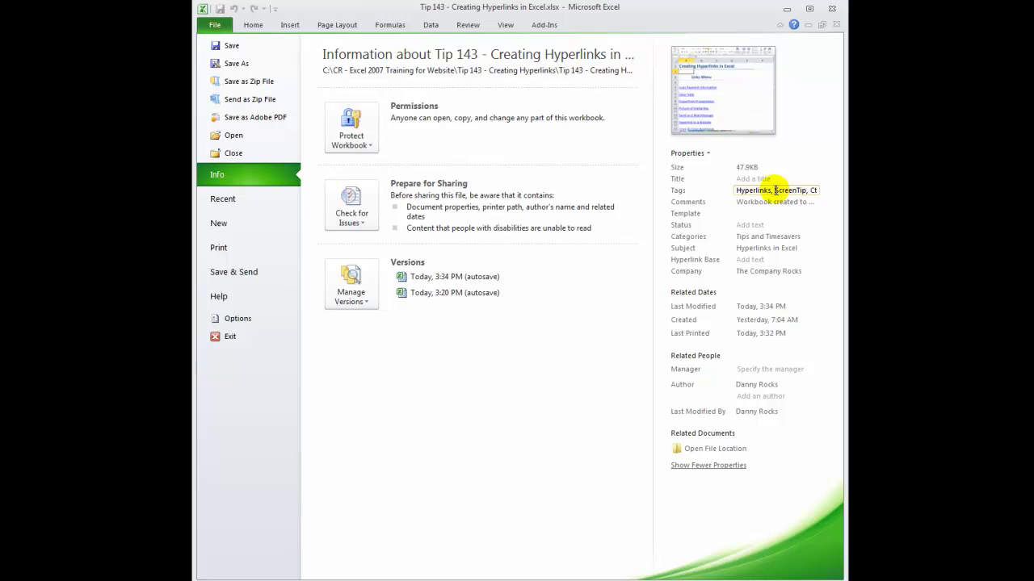
left_click(699, 469)
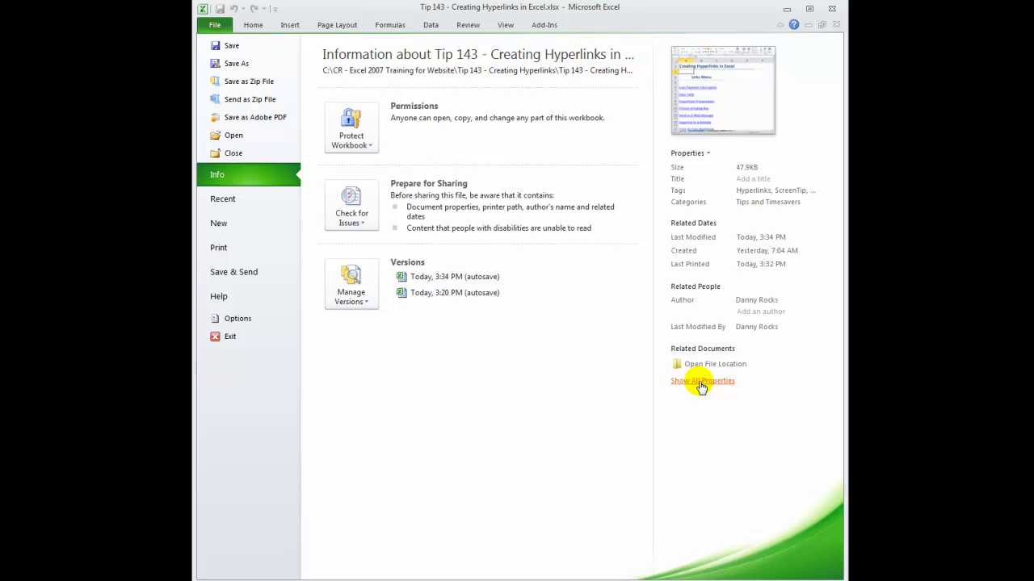
left_click(700, 386)
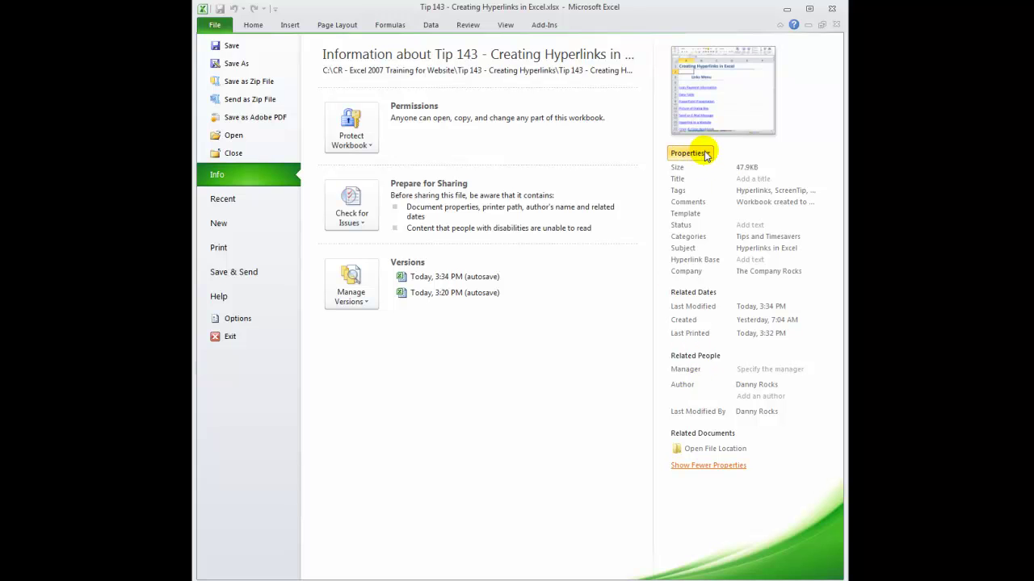
Step: Show the Document Panel above the worksheet and open its Document Properties options
left_click(708, 155)
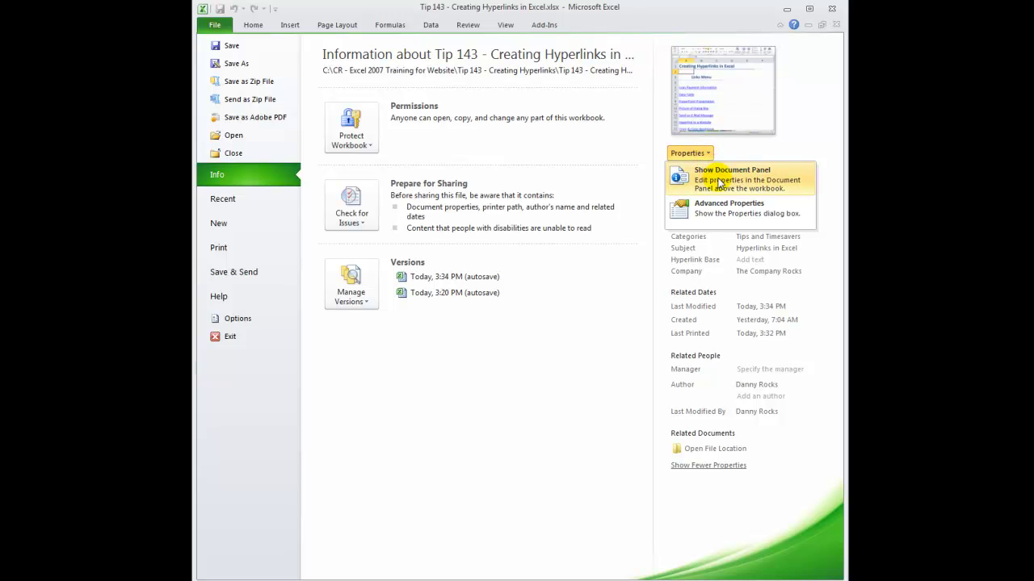
left_click(719, 183)
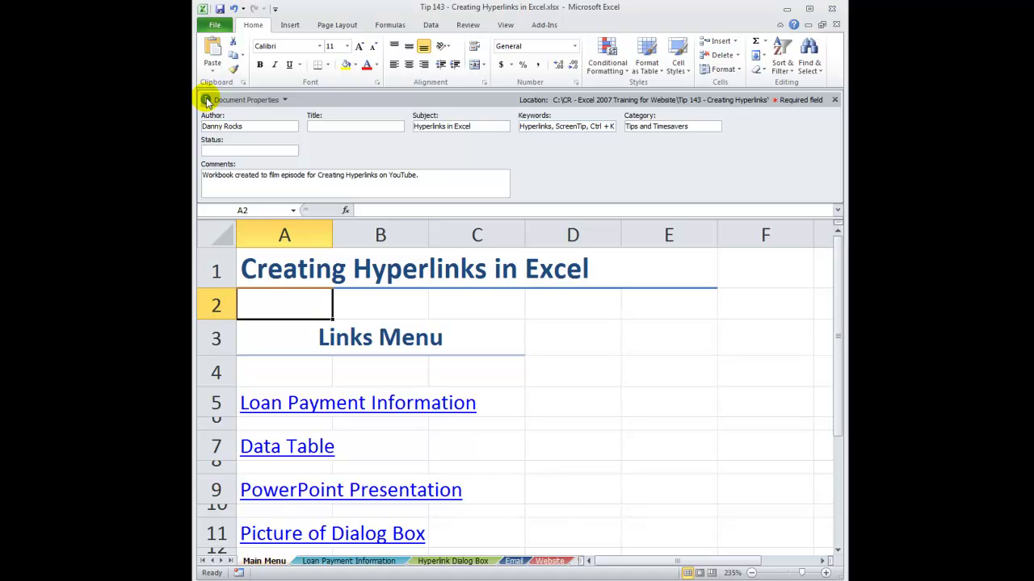
left_click(284, 100)
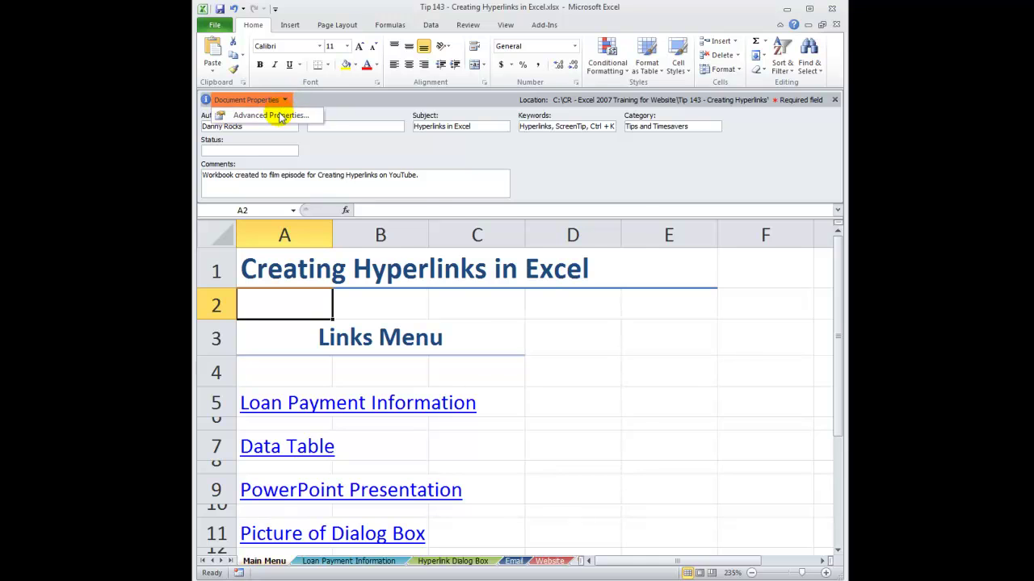
Step: Browse the Advanced Properties tabs: Summary, Statistics, Contents, Custom (Client, Department) and General
left_click(280, 116)
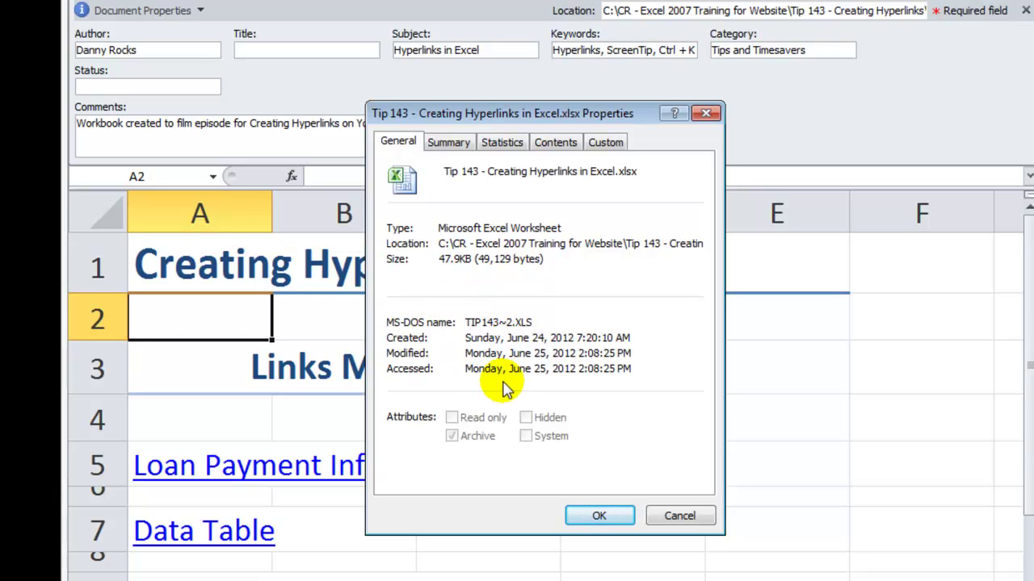
left_click(452, 148)
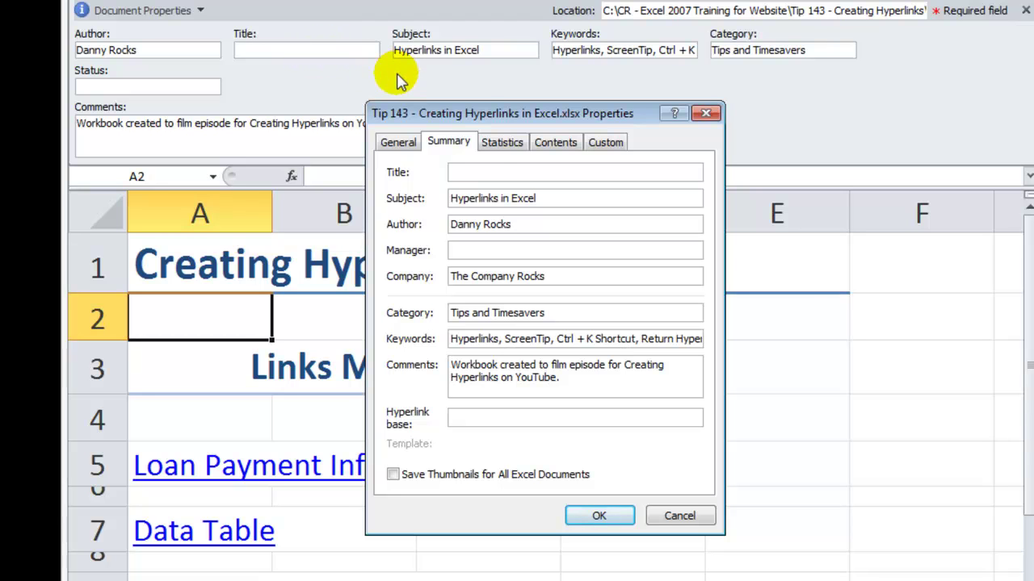
left_click(499, 144)
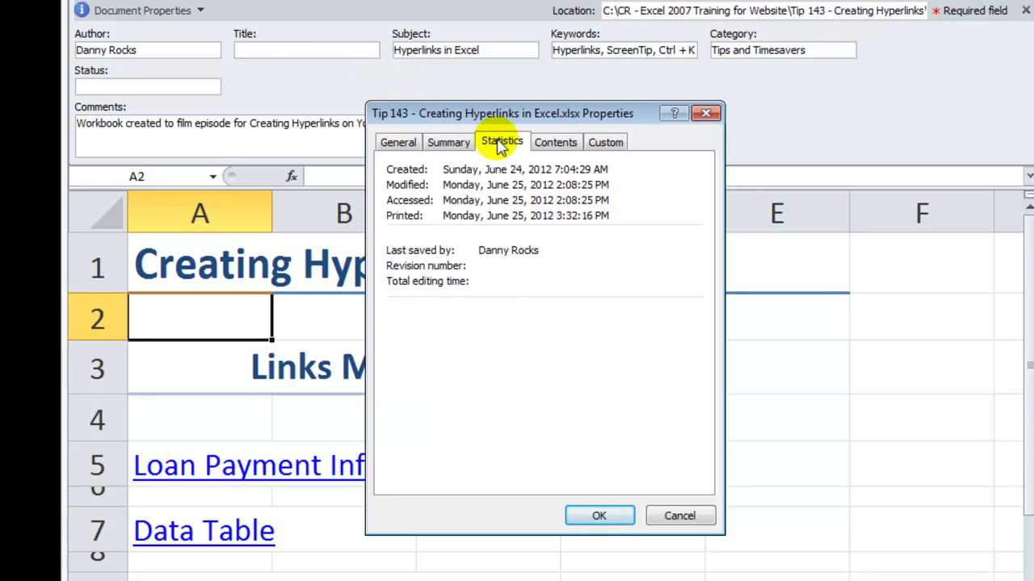
left_click(547, 151)
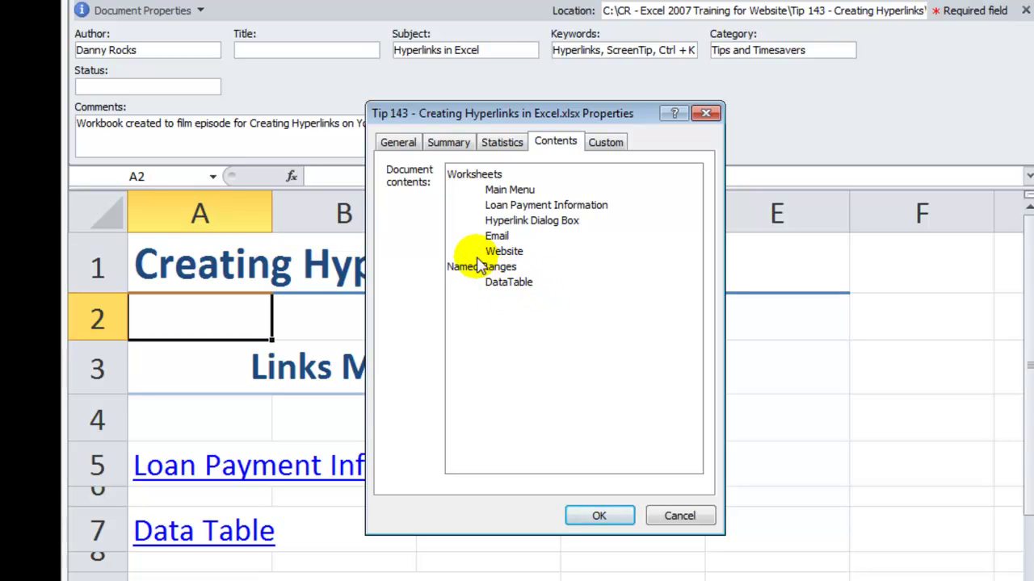
left_click(604, 147)
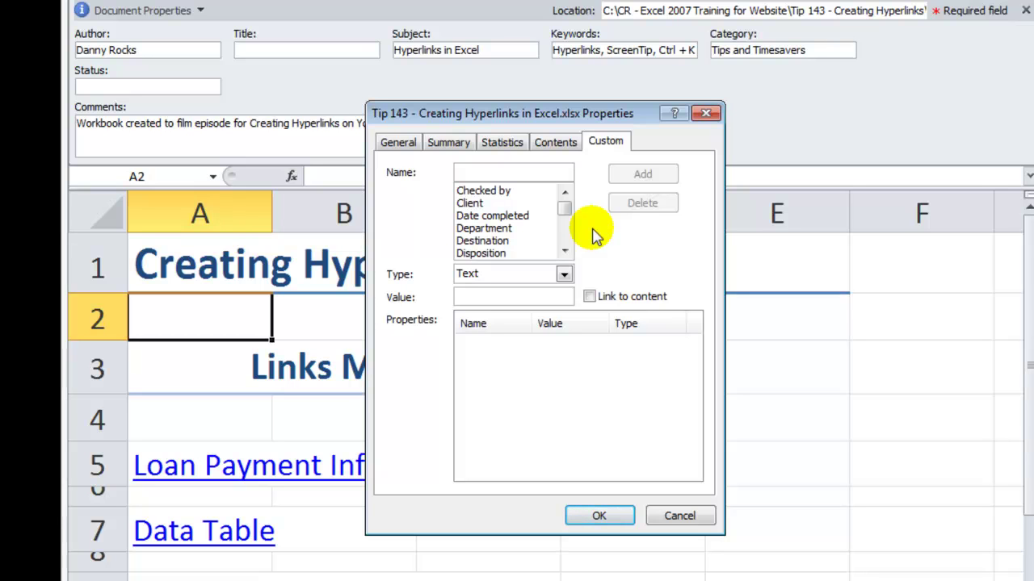
left_click(483, 203)
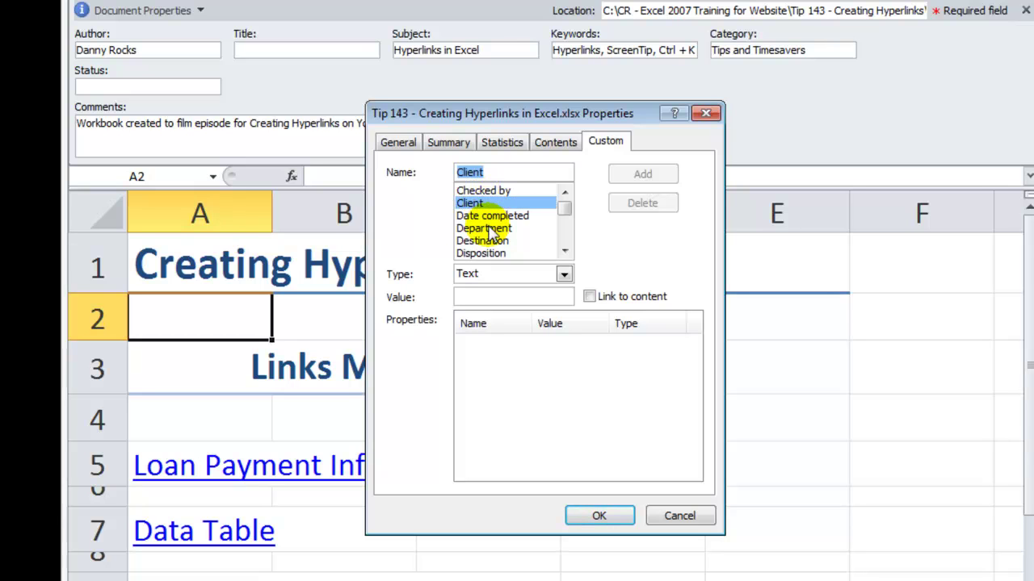
left_click(489, 229)
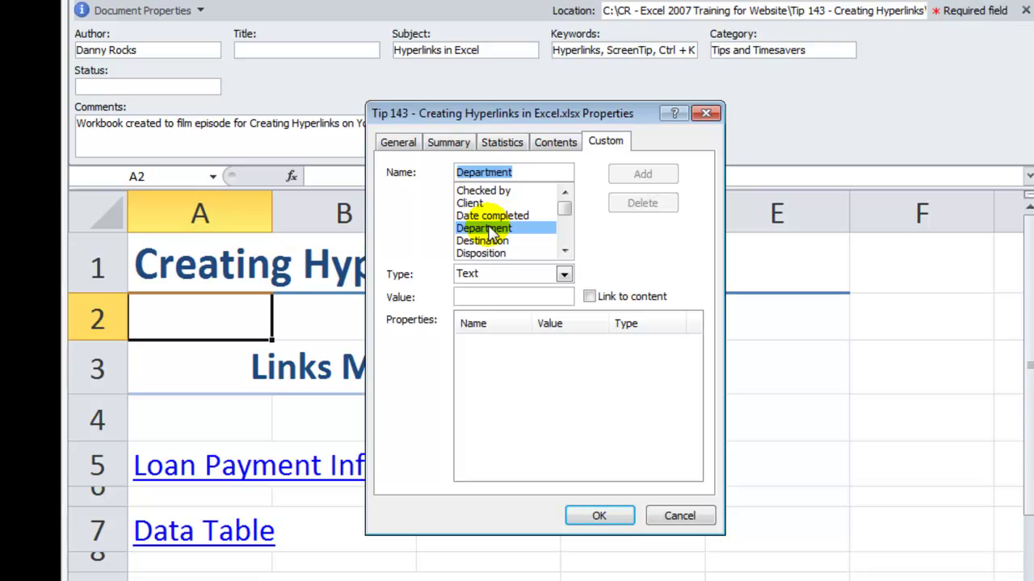
left_click(396, 145)
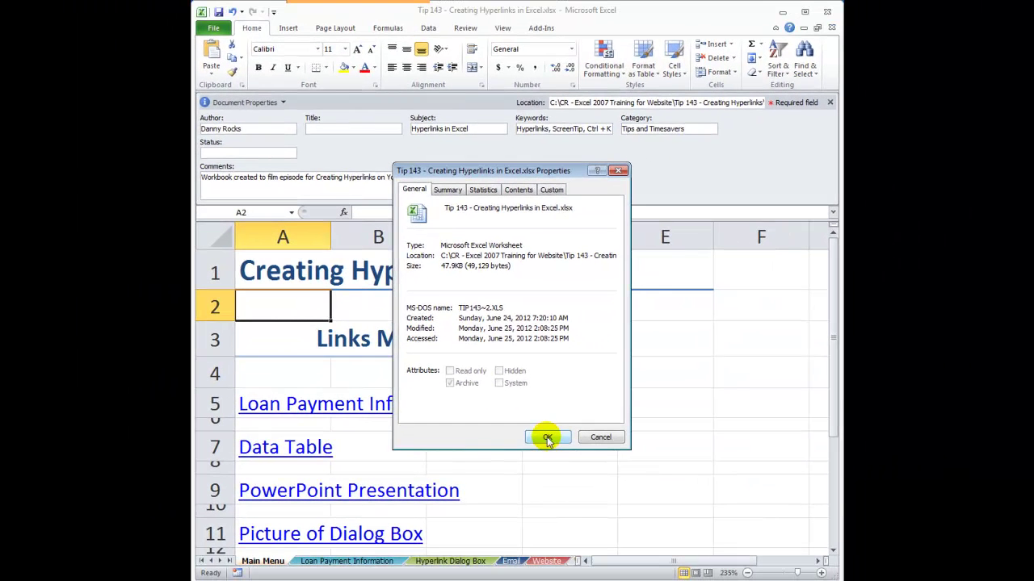
left_click(547, 438)
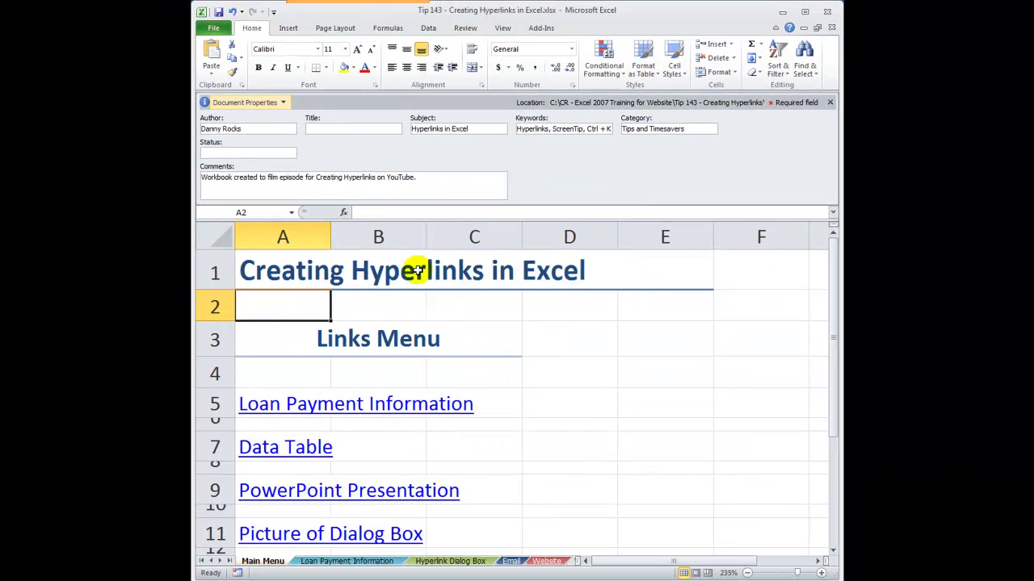
Step: Reopen and dismiss Advanced Properties, then close the Document Properties panel
left_click(285, 102)
left_click(272, 119)
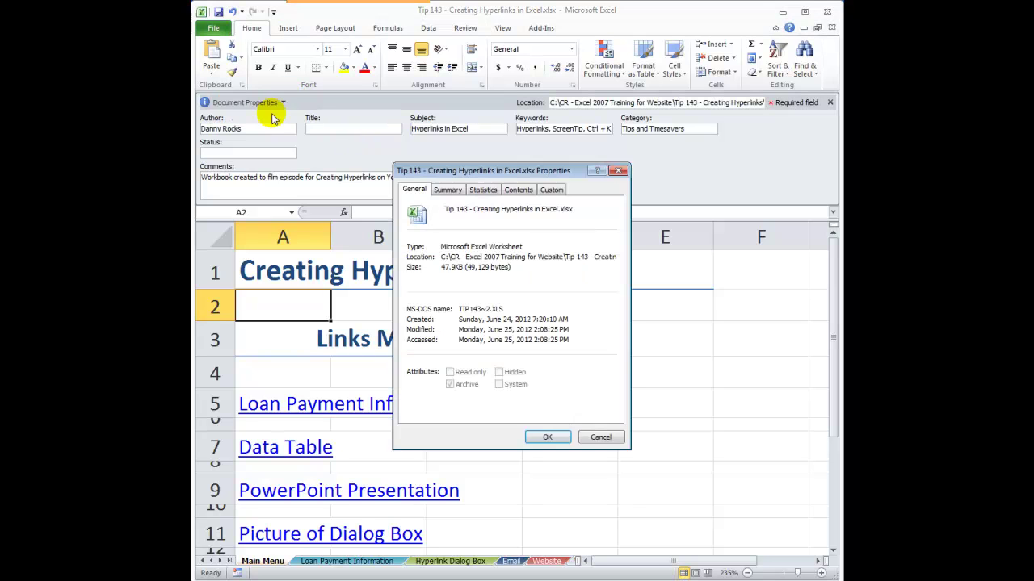
left_click(550, 439)
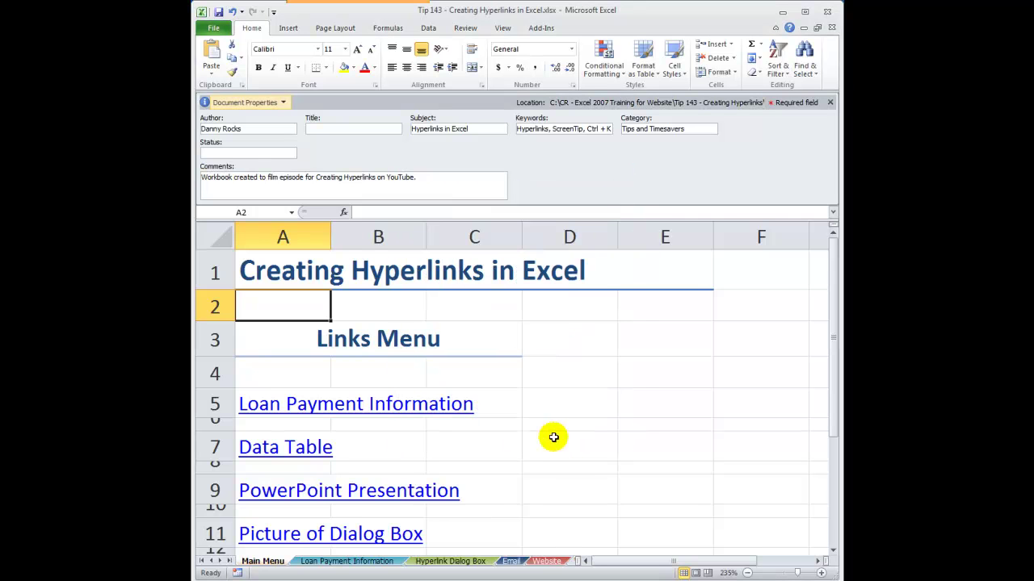
left_click(832, 103)
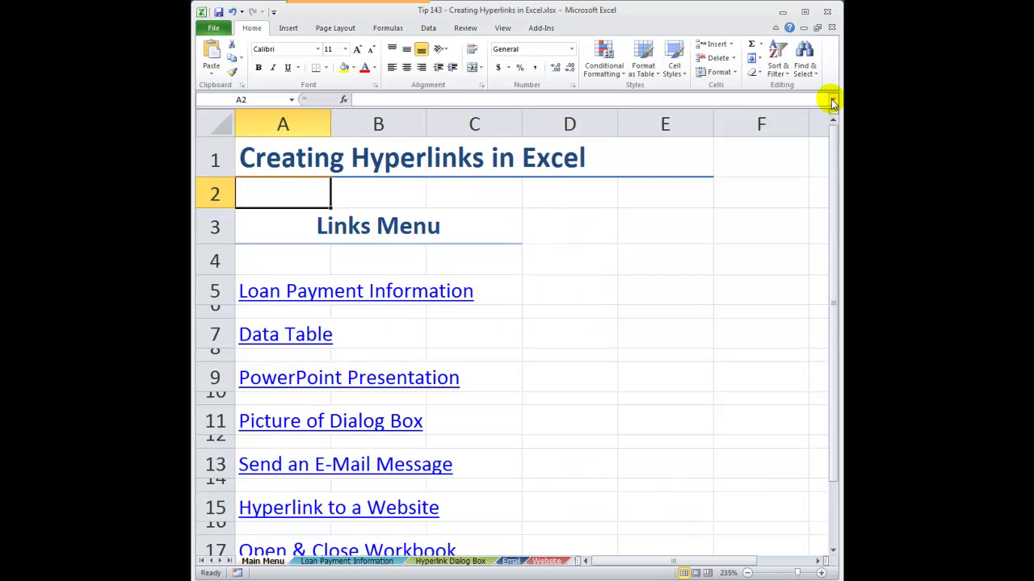
Step: Show the Backstage Recent list of workbooks, headed by Tip 143, and recent places
left_click(213, 29)
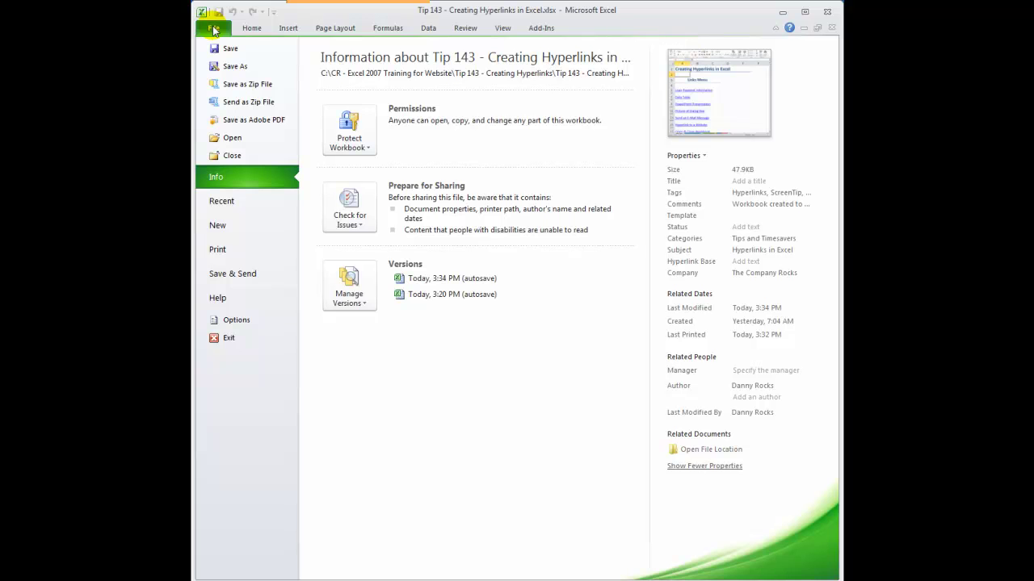
left_click(225, 202)
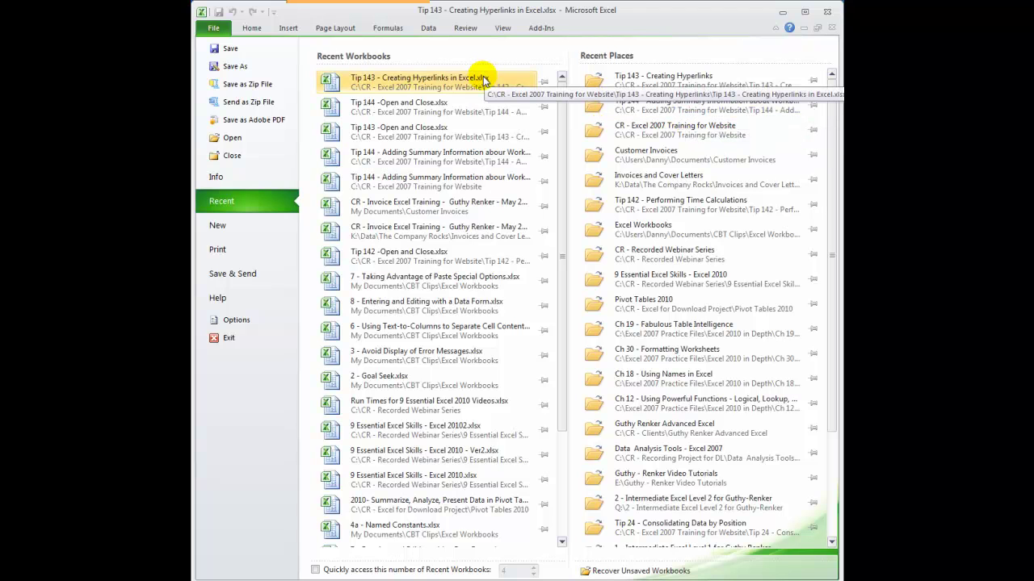
left_click(542, 85)
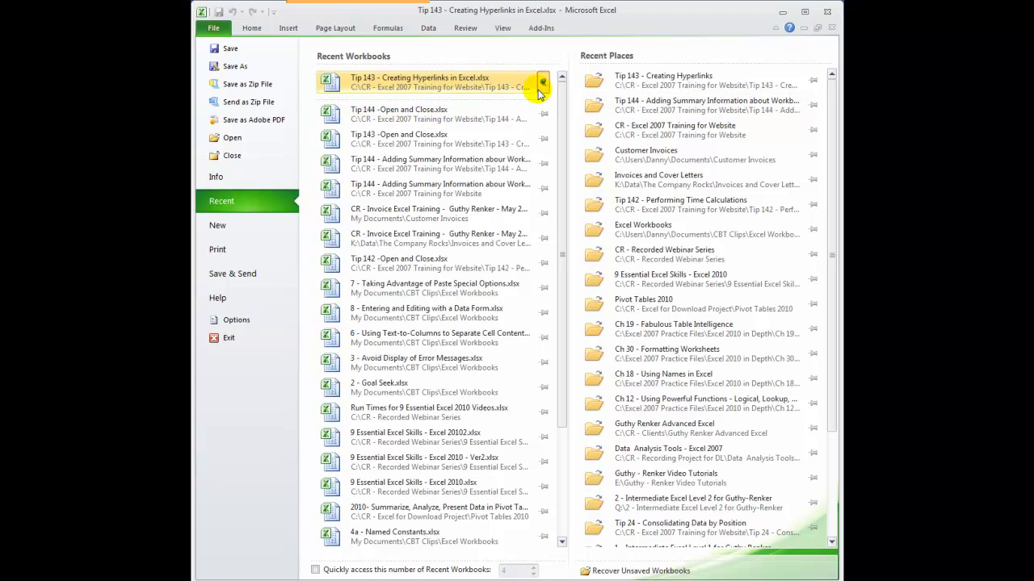
left_click(545, 190)
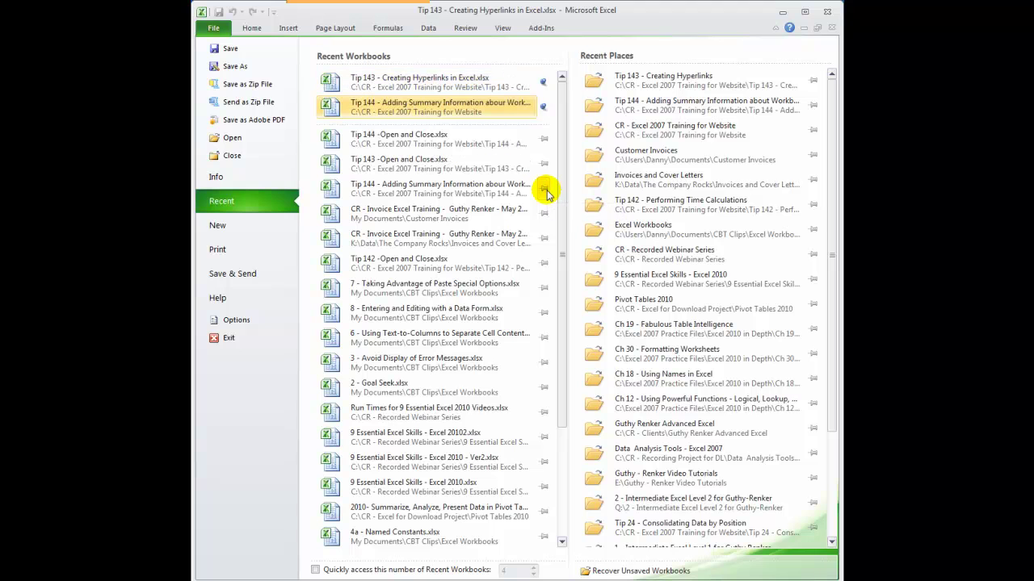
left_click(545, 191)
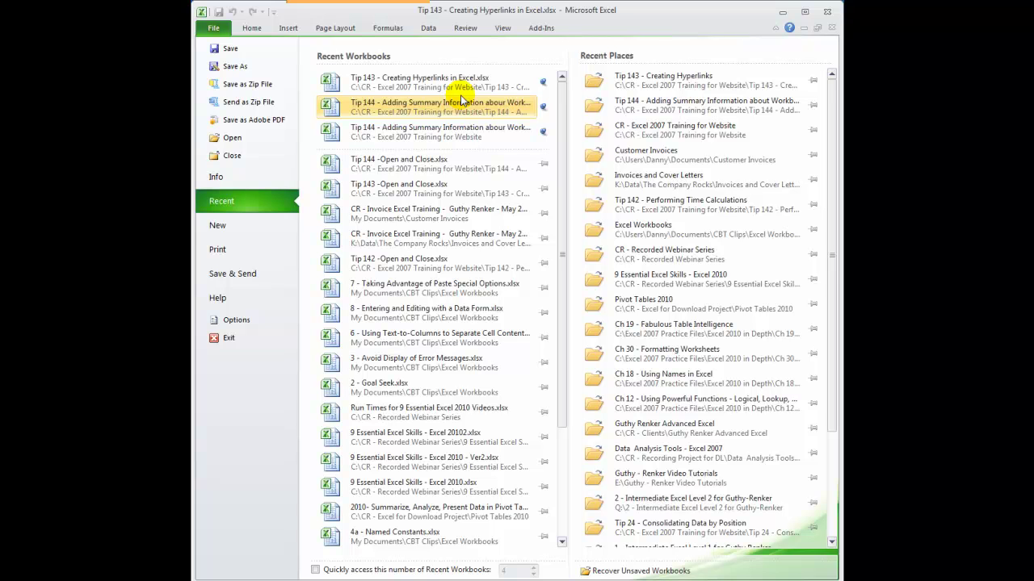
left_click(543, 81)
left_click(543, 106)
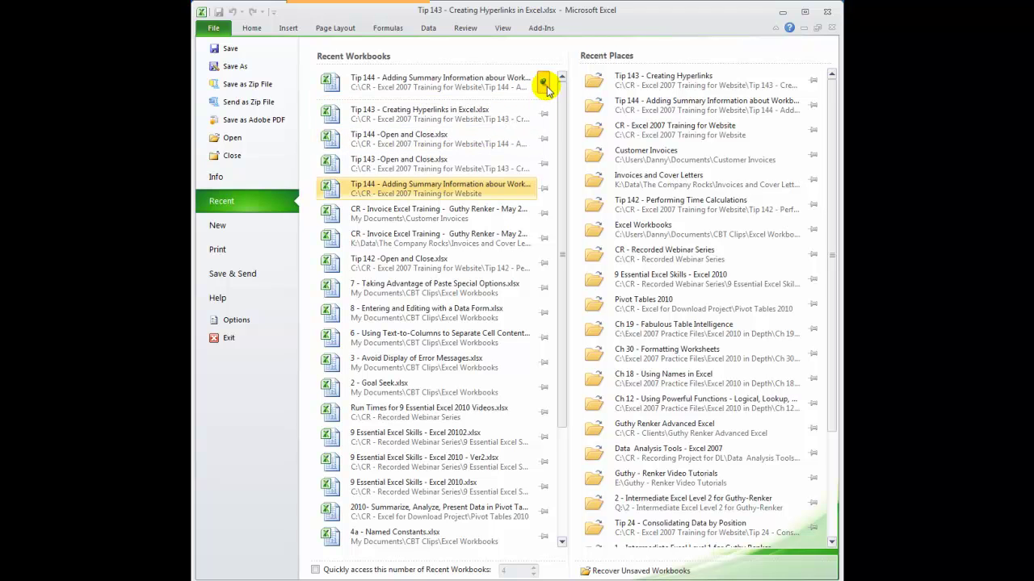
left_click(544, 82)
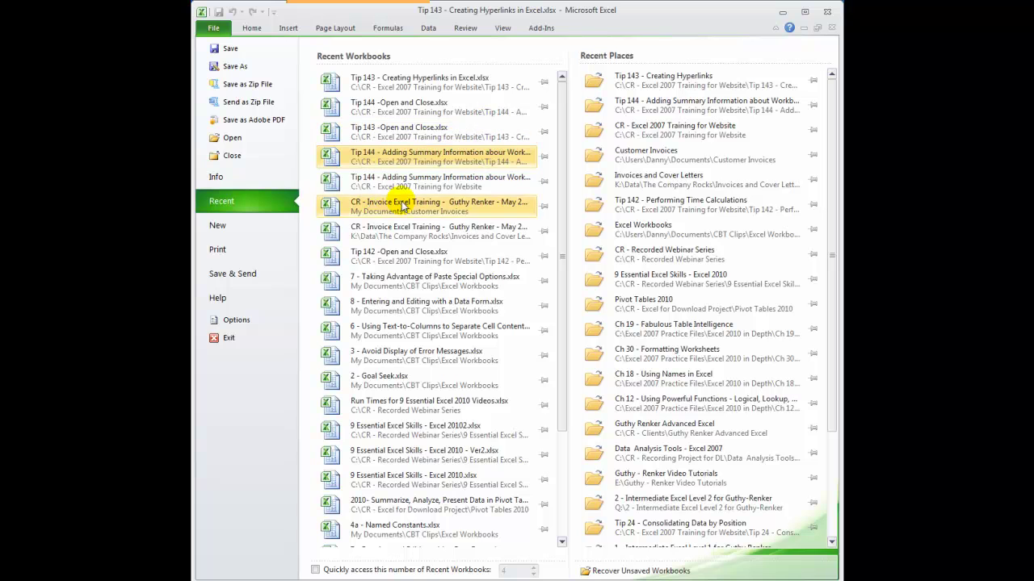
Step: Find the Advanced Display setting showing 25 Recent Documents in Excel Options
left_click(247, 323)
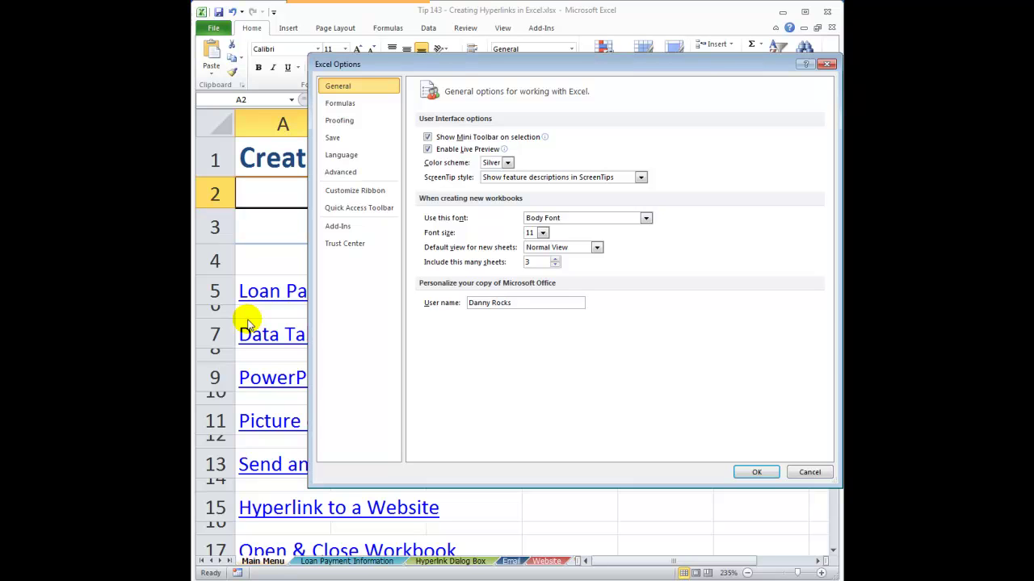
left_click(356, 178)
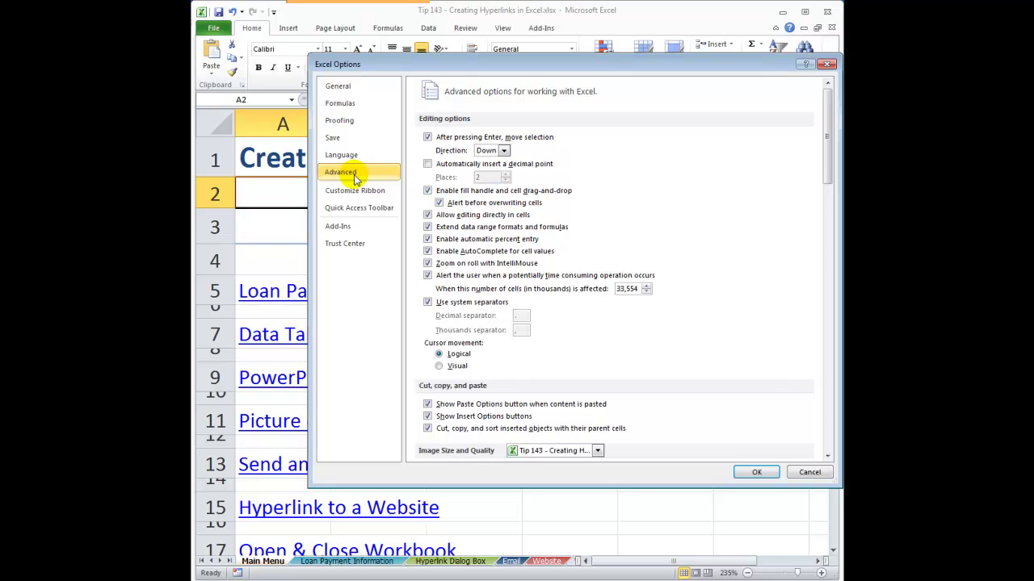
left_click_drag(826, 156, 830, 288)
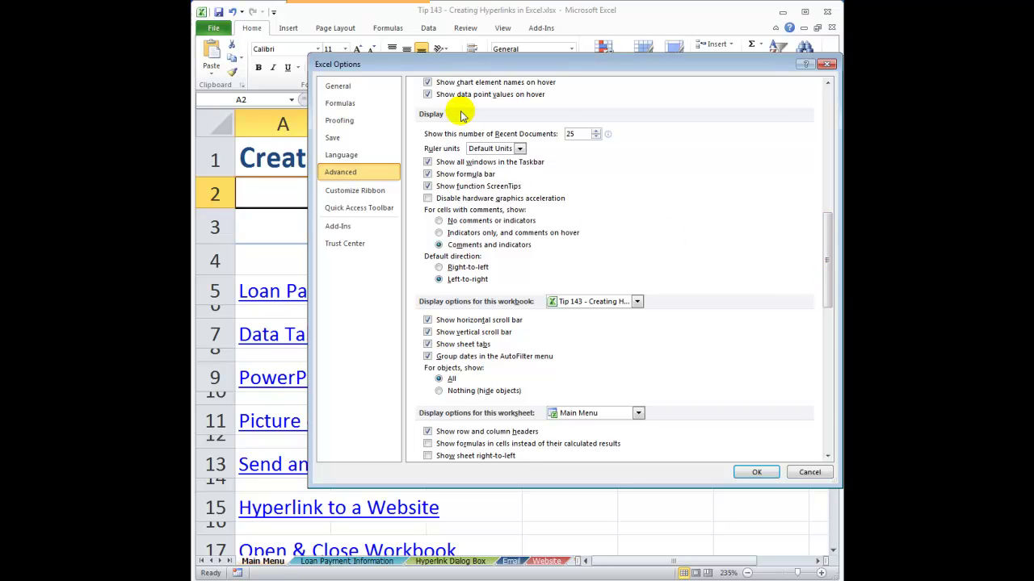
left_click(579, 134)
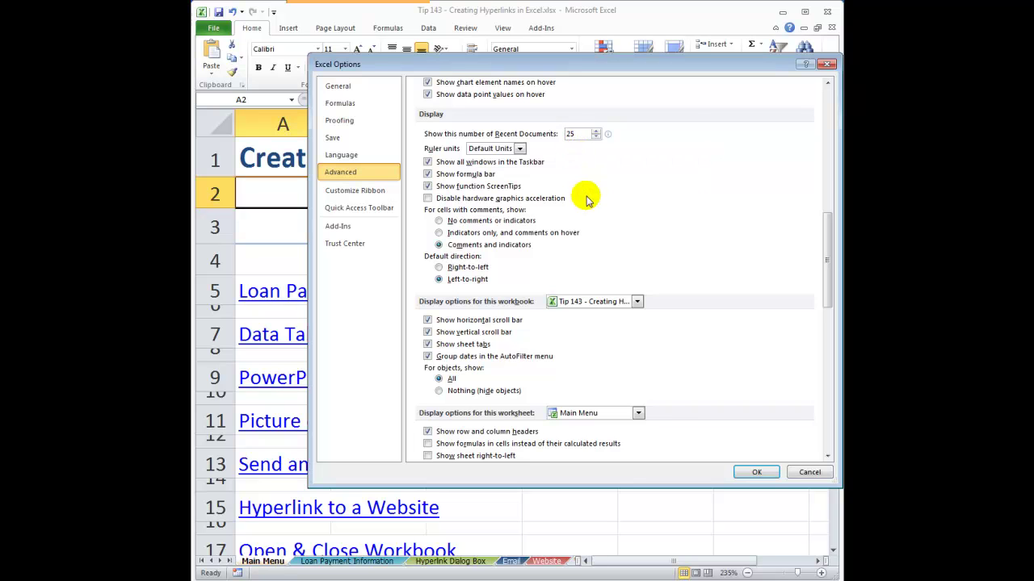
Step: Close Excel Options with OK, keeping Recent Documents at 25
left_click(751, 474)
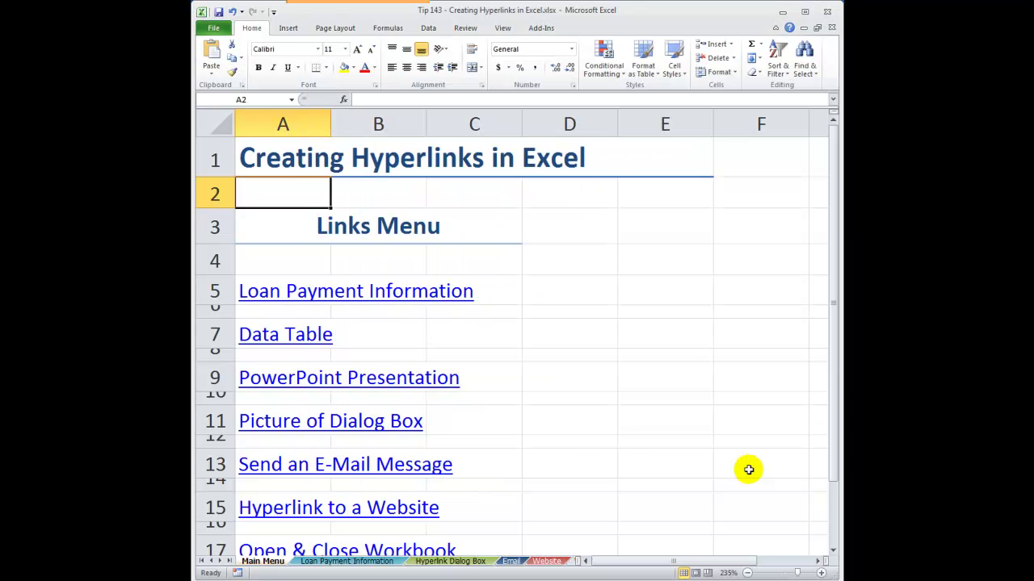